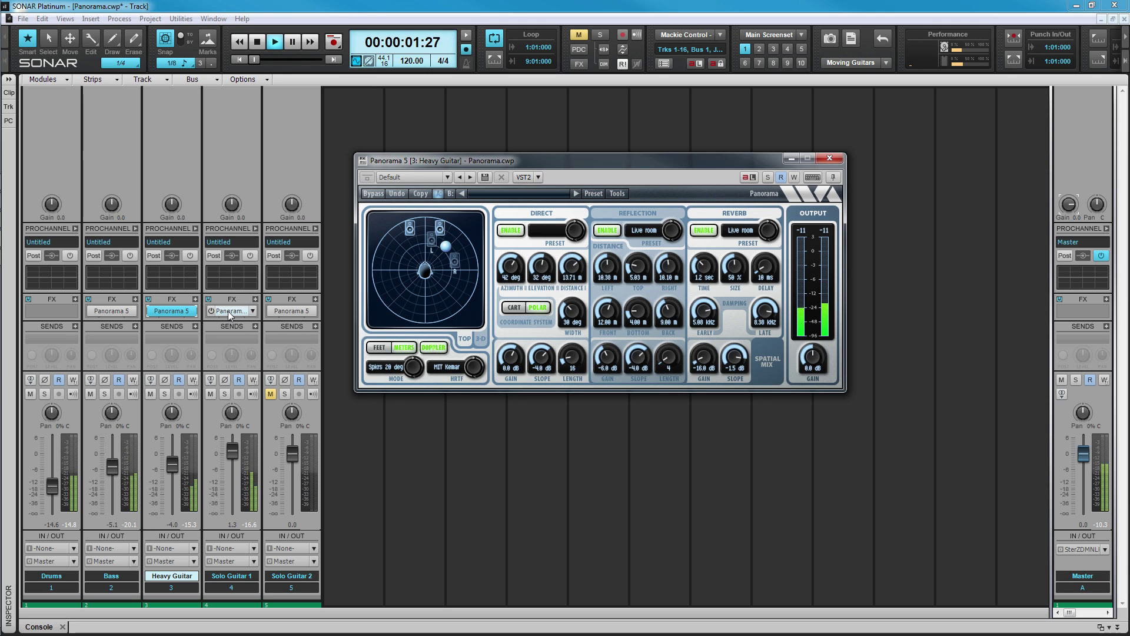
Bring up Heavy Guitar's Panorama 5, load the Factory Live room preset, and A/B compare it
double_click(230, 311)
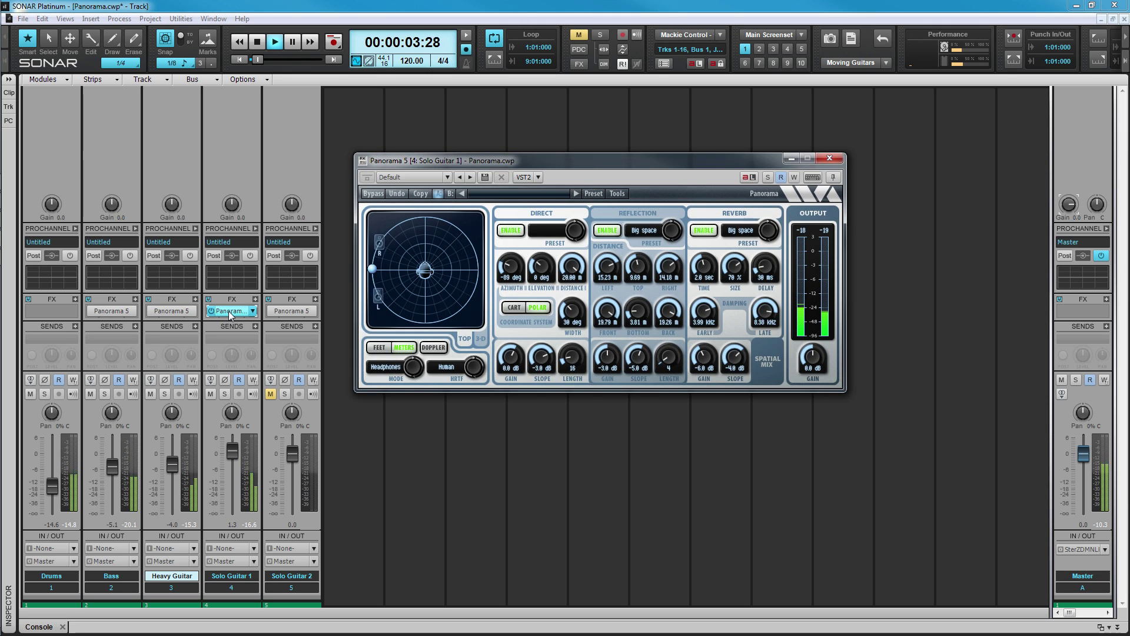
double_click(176, 314)
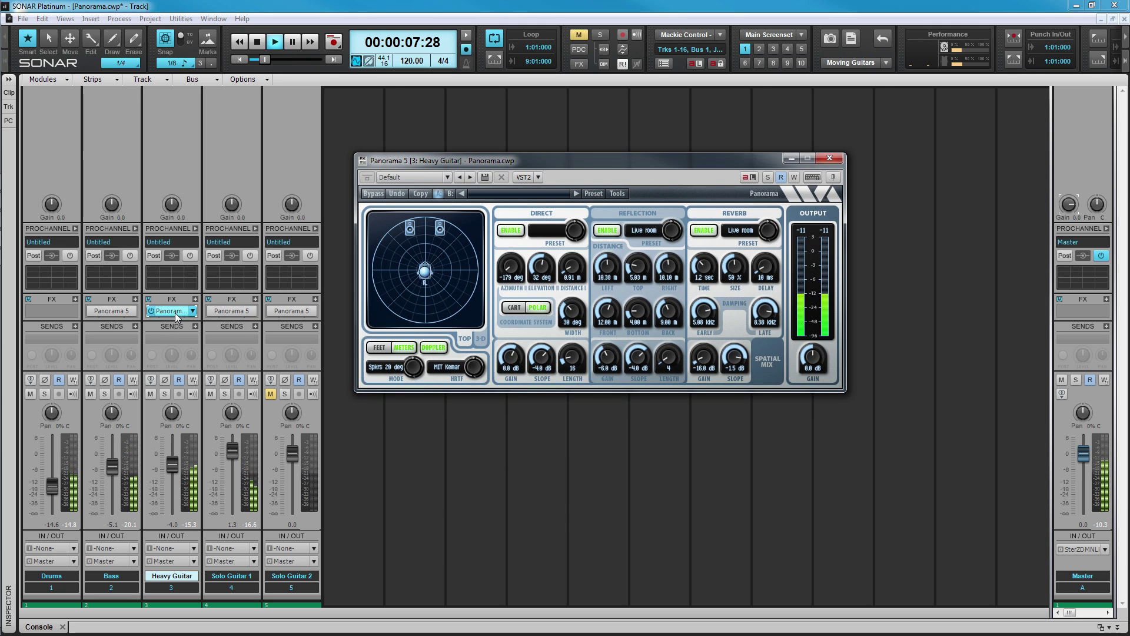
left_click(595, 196)
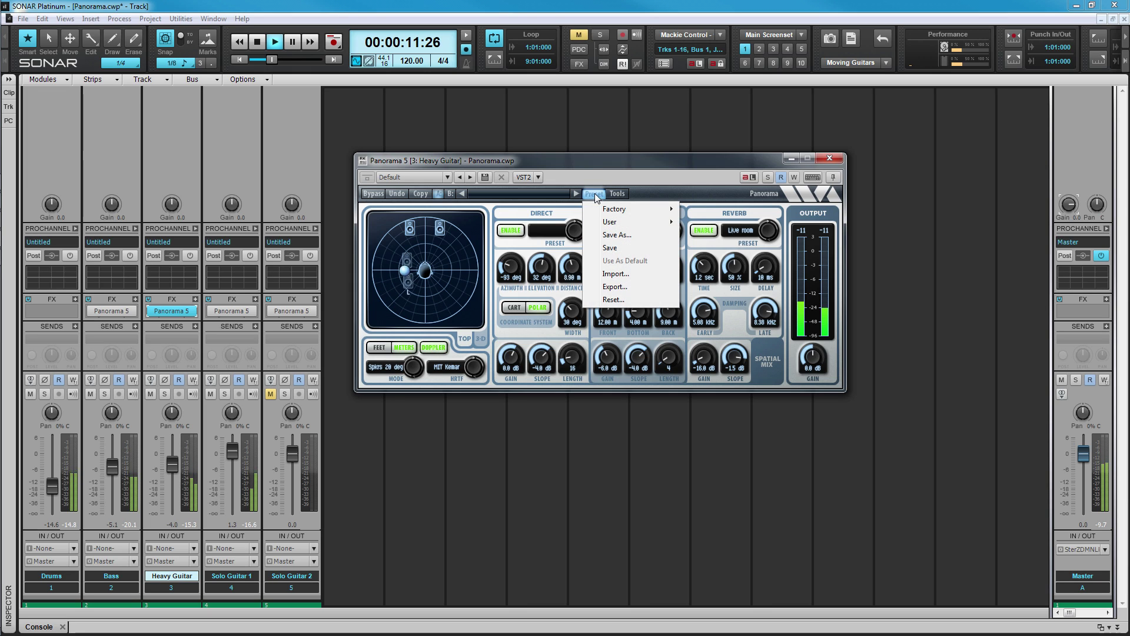
mouse_move(610, 213)
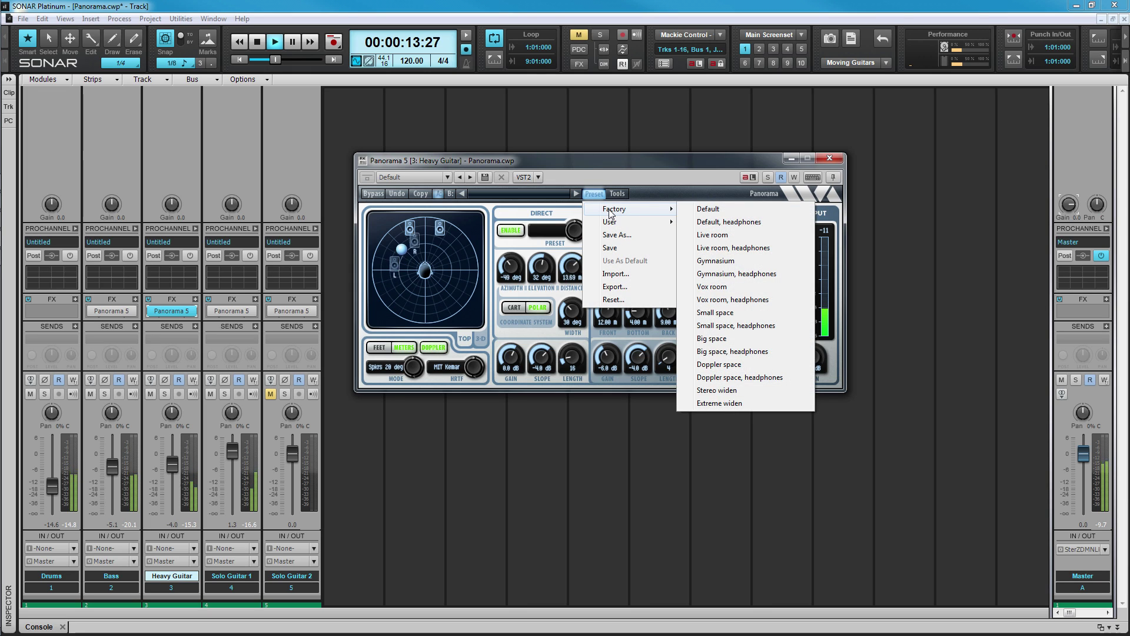
left_click(713, 234)
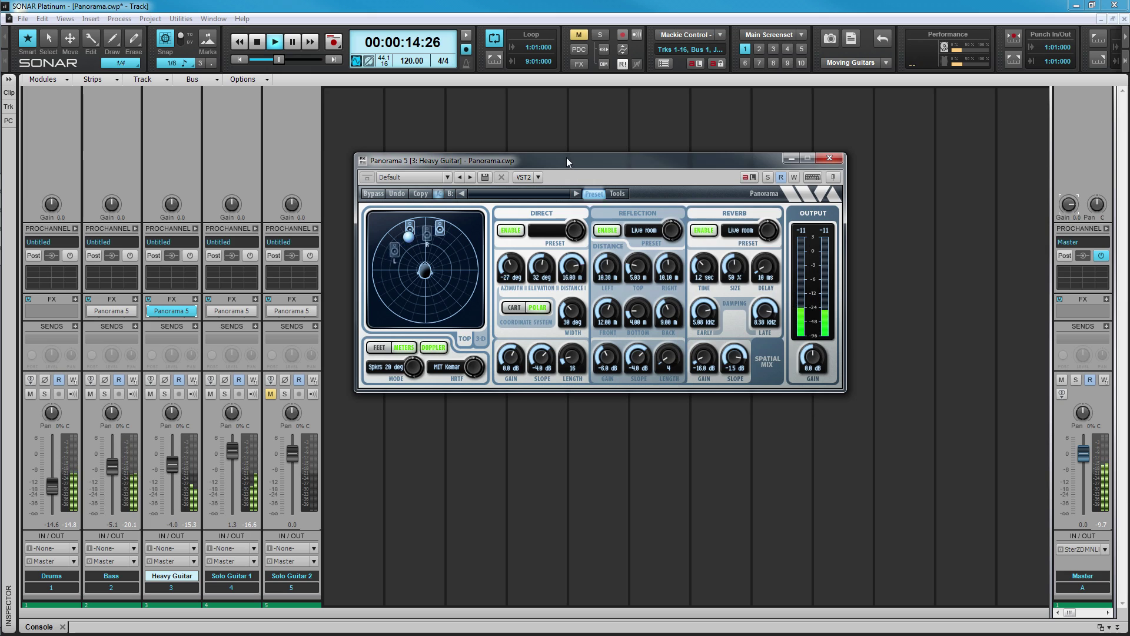
left_click(449, 195)
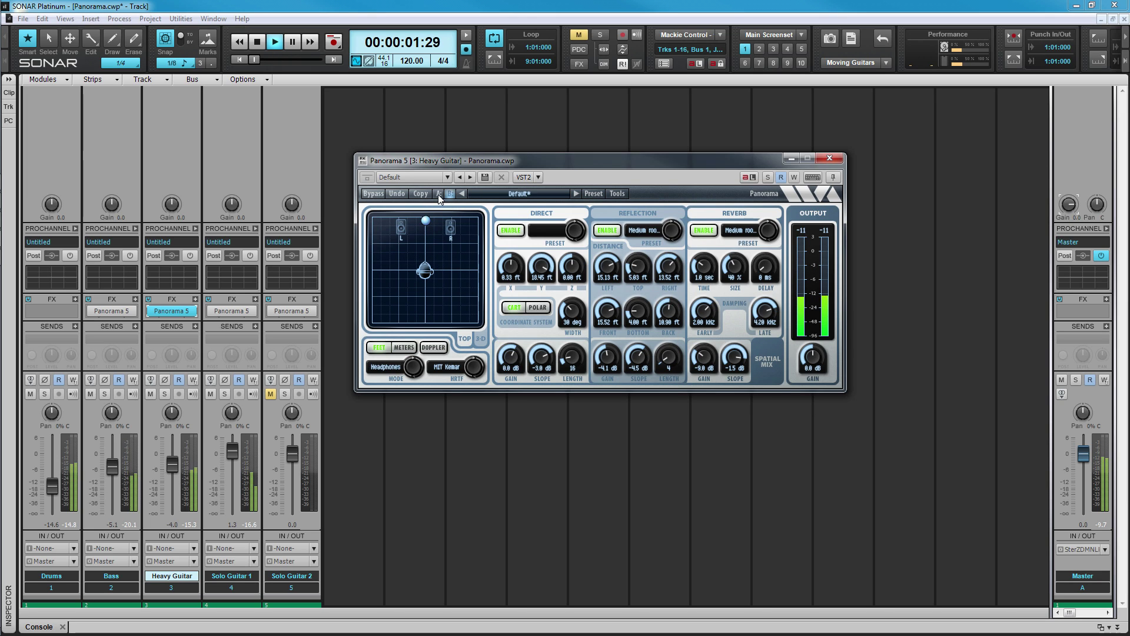
left_click(439, 195)
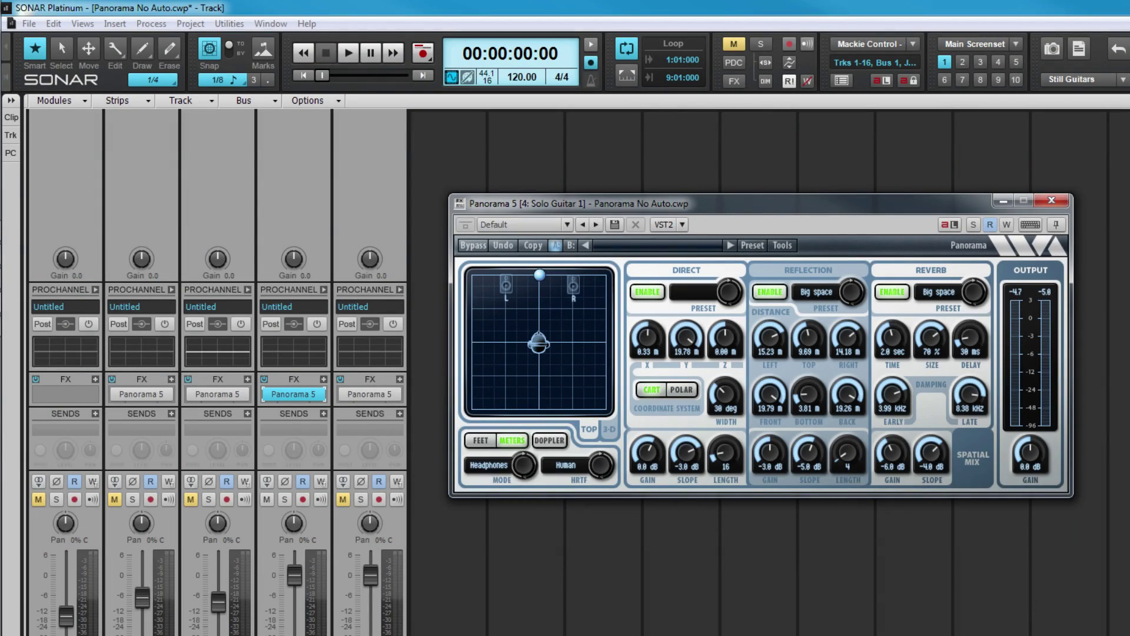
Start playback, check the 3-D and TOP views, and drop Direct Y from 19.78 m to 18.98 m
key("space")
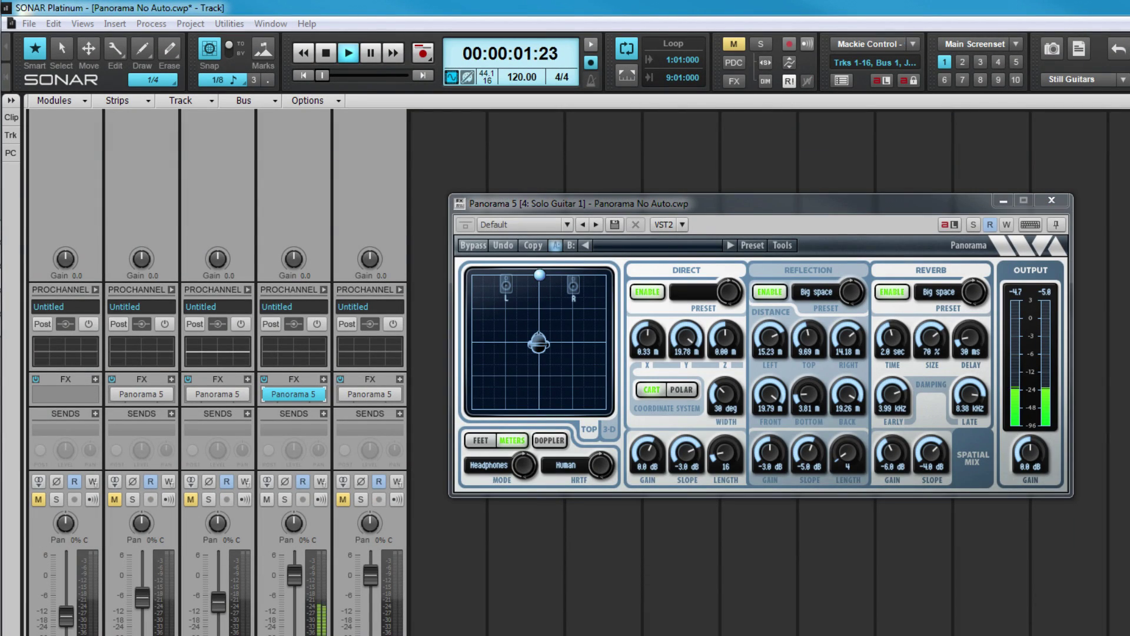
left_click(788, 204)
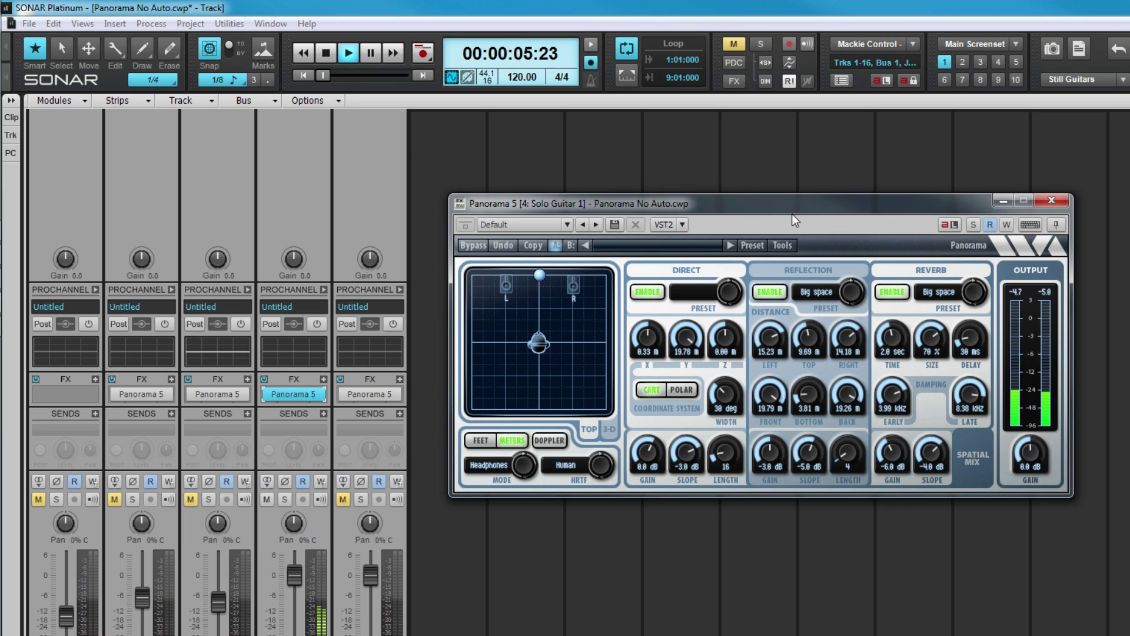
left_click(613, 436)
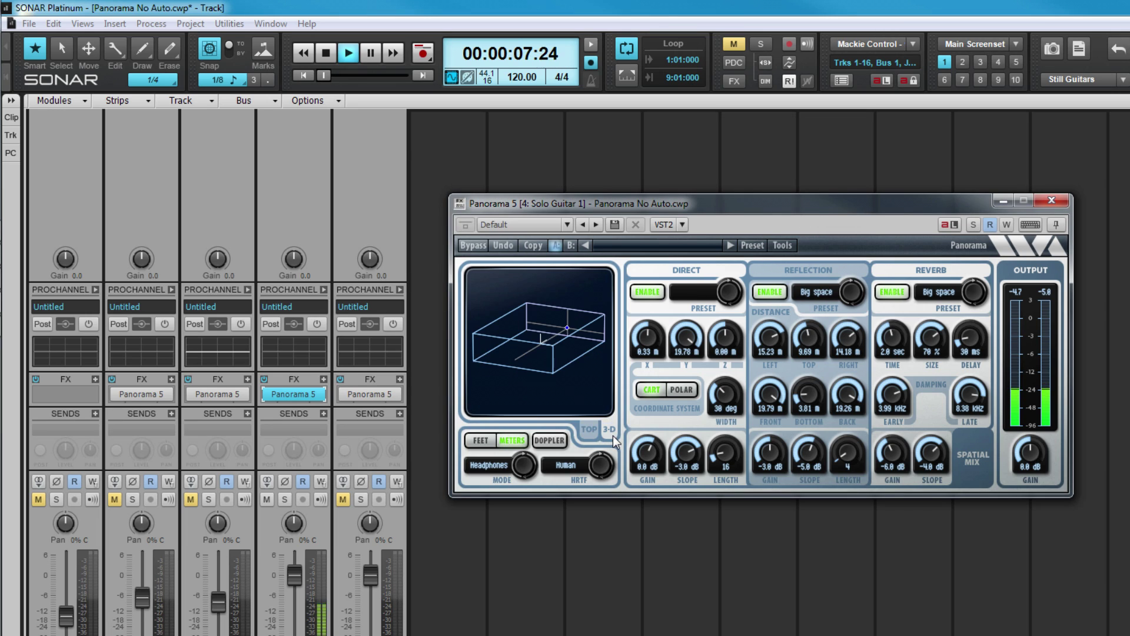
left_click(590, 432)
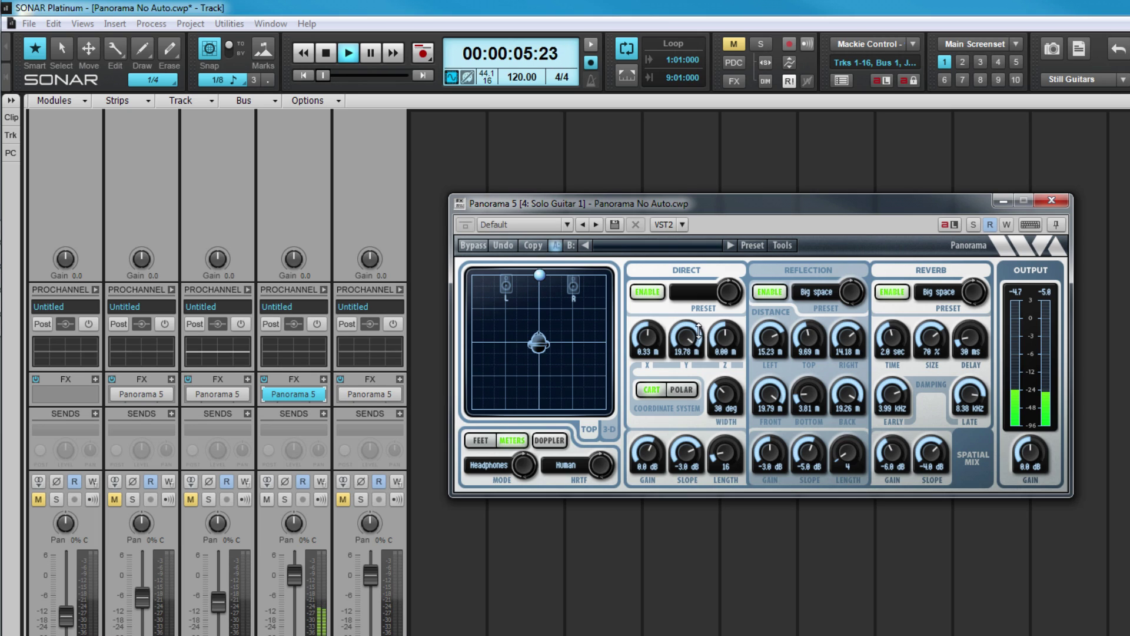
left_click_drag(694, 333, 693, 335)
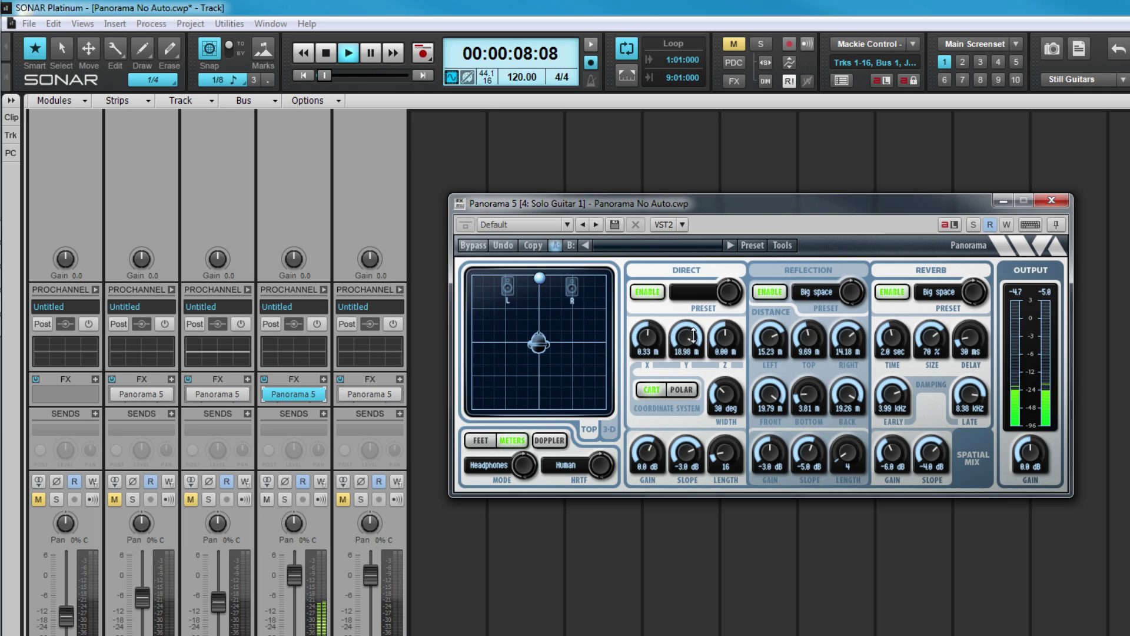
Switch the panner to POLAR and place the source at 2° azimuth, 13° elevation, 19.42 m
left_click(685, 387)
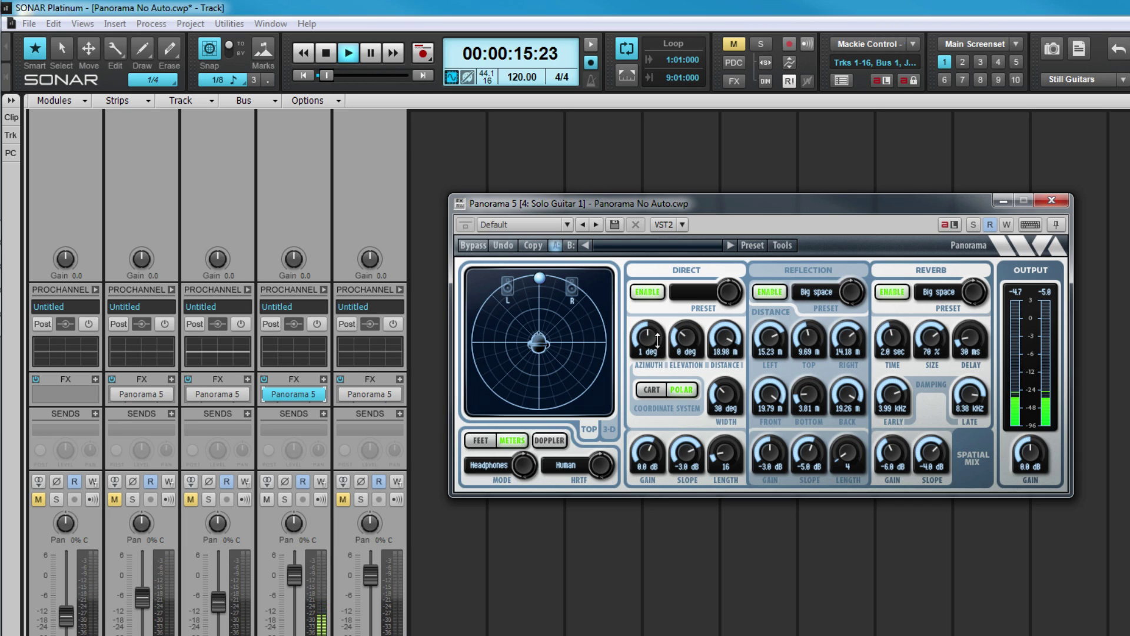
left_click_drag(648, 329, 645, 330)
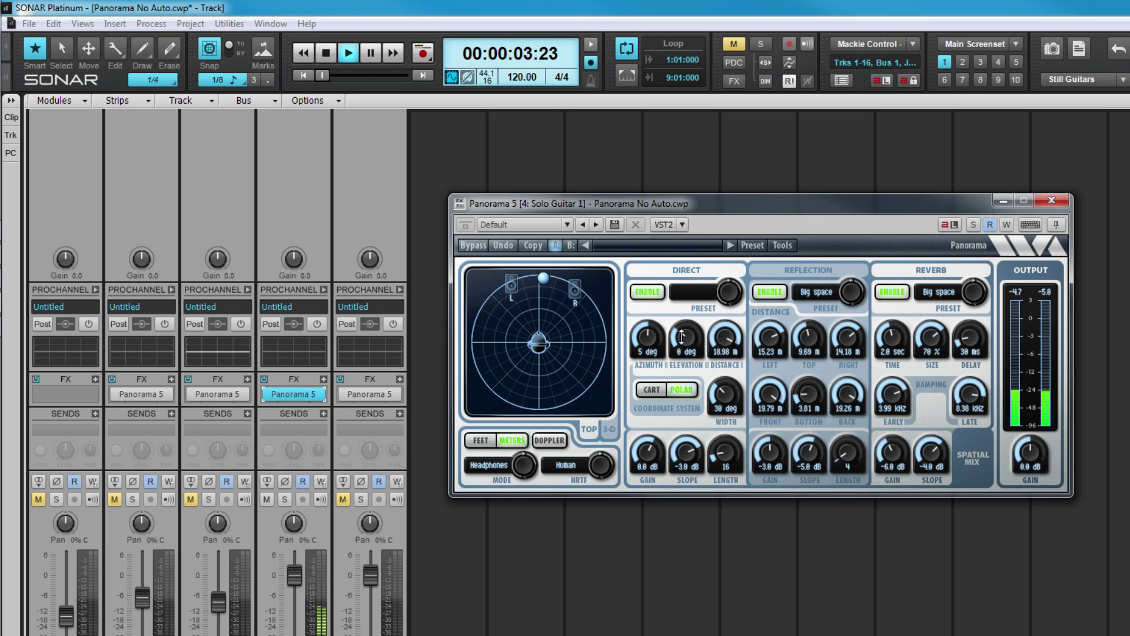
left_click_drag(683, 337, 683, 340)
mouse_move(545, 280)
left_mouse_down()
mouse_move(522, 317)
mouse_move(490, 318)
mouse_move(471, 337)
mouse_move(589, 336)
mouse_move(595, 327)
mouse_move(540, 277)
mouse_move(540, 292)
mouse_move(541, 277)
left_mouse_up()
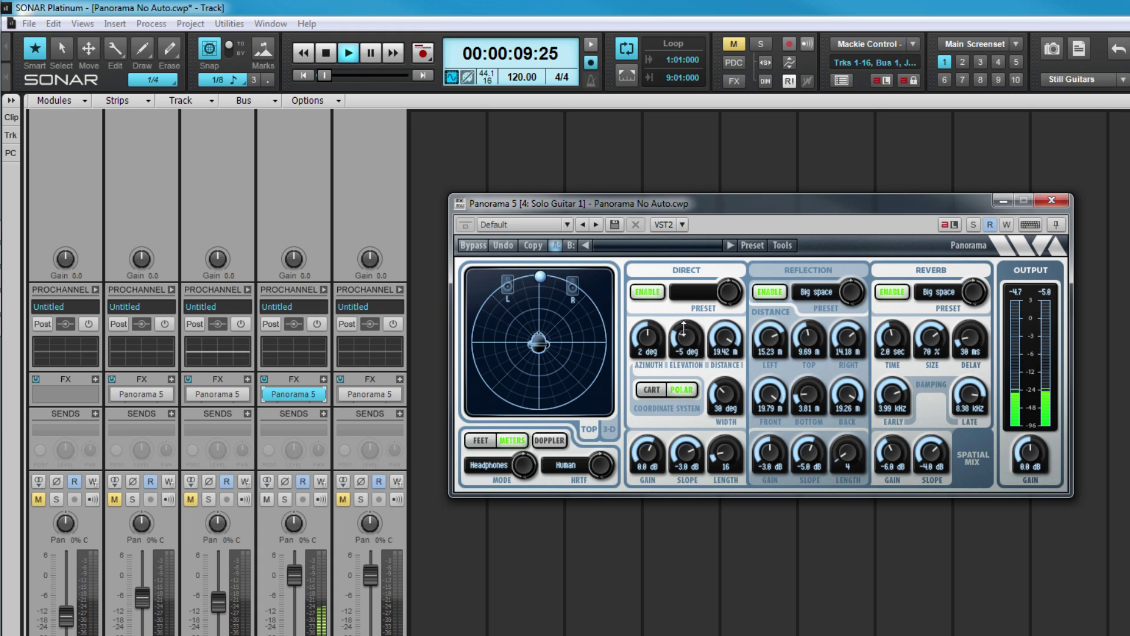
left_click_drag(684, 330, 680, 321)
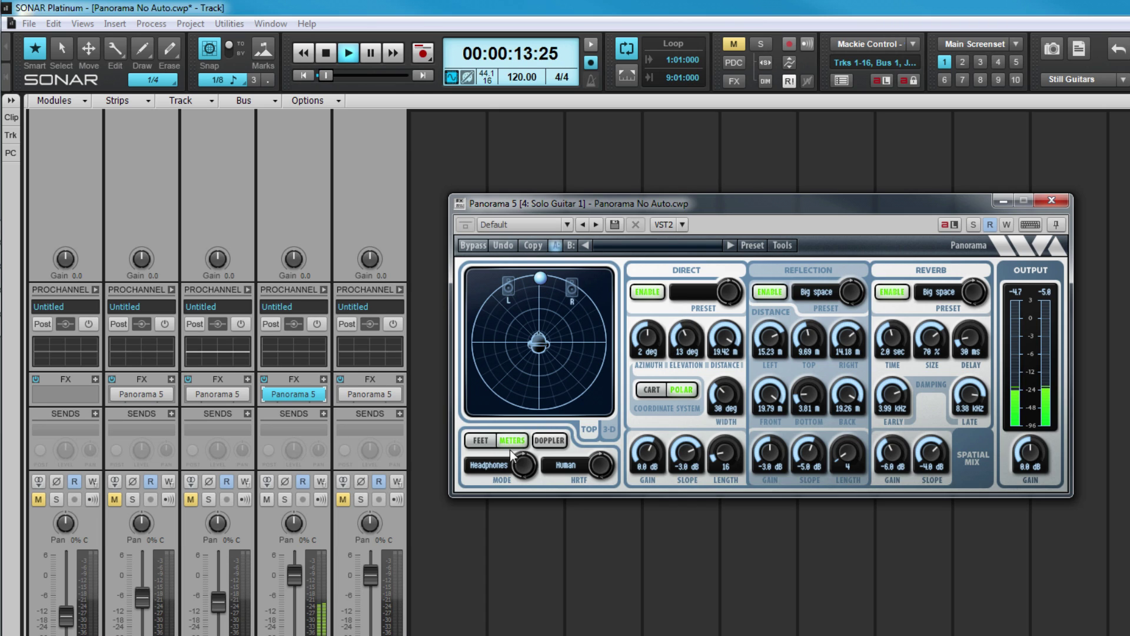
Settle on Spkrs 40 deg mode after trying 10° and 20°, then pull the source to 15.34 m
left_click(488, 464)
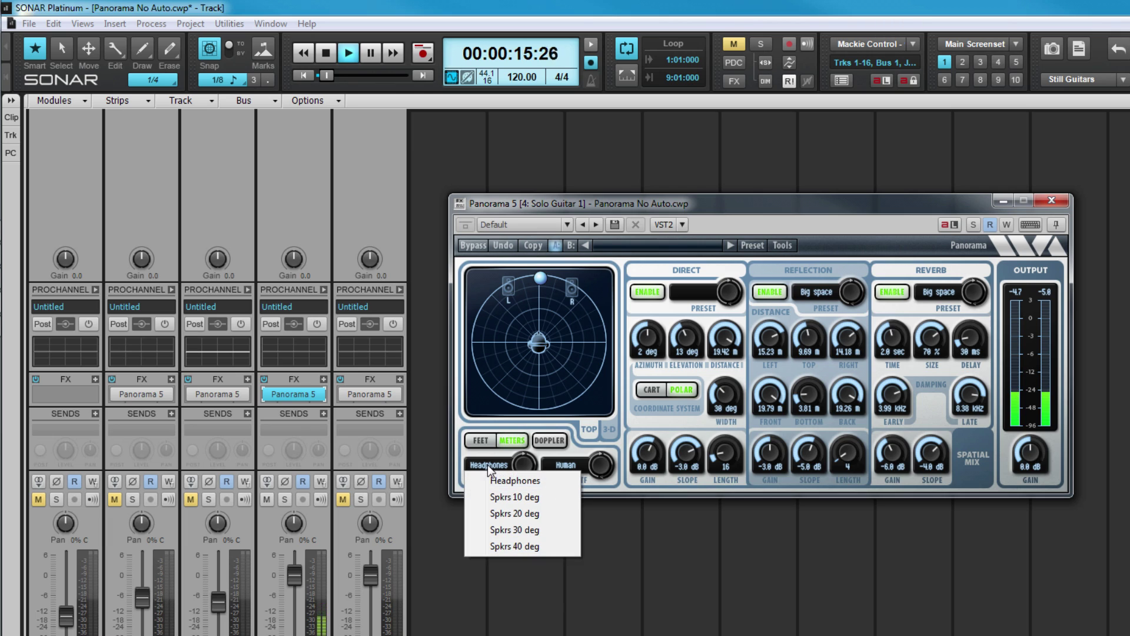
left_click(507, 498)
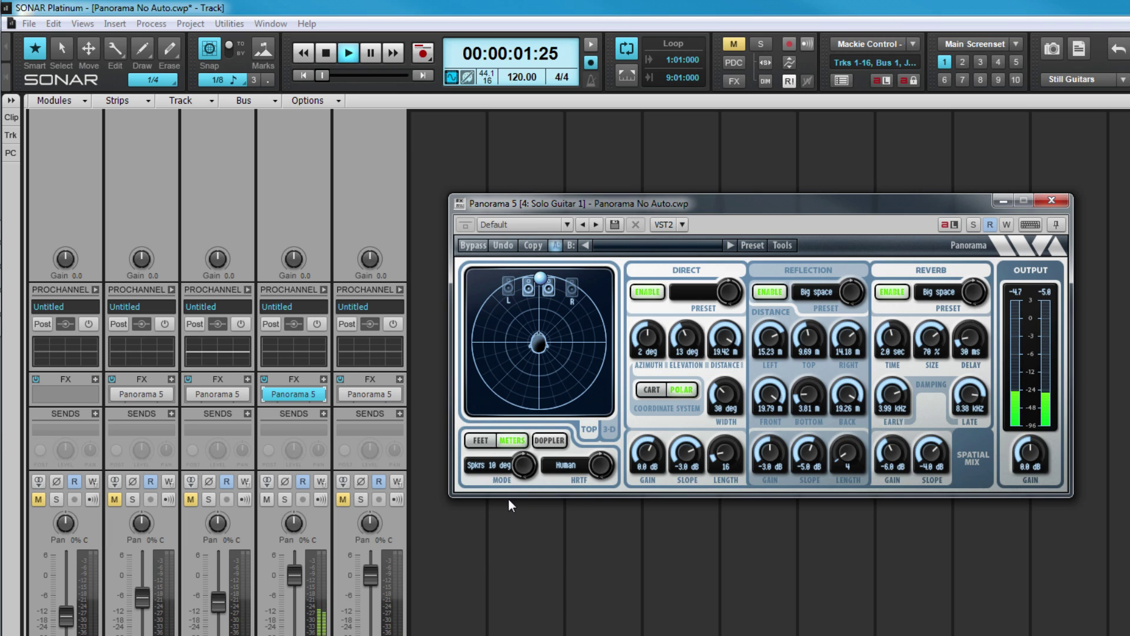
left_click(486, 466)
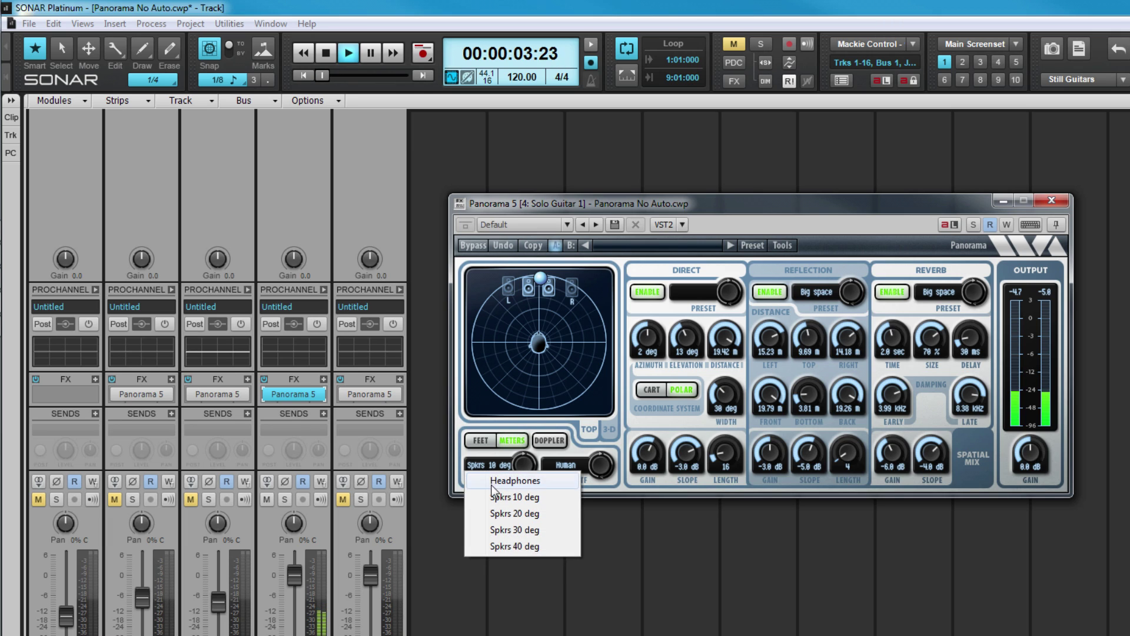
left_click(507, 514)
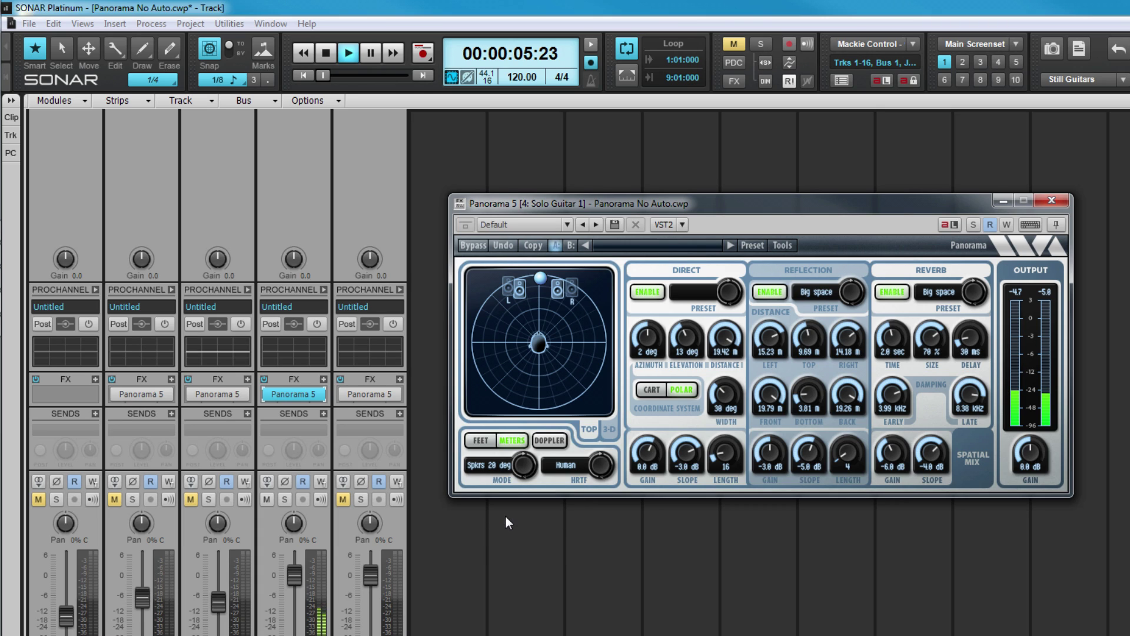
left_click(479, 468)
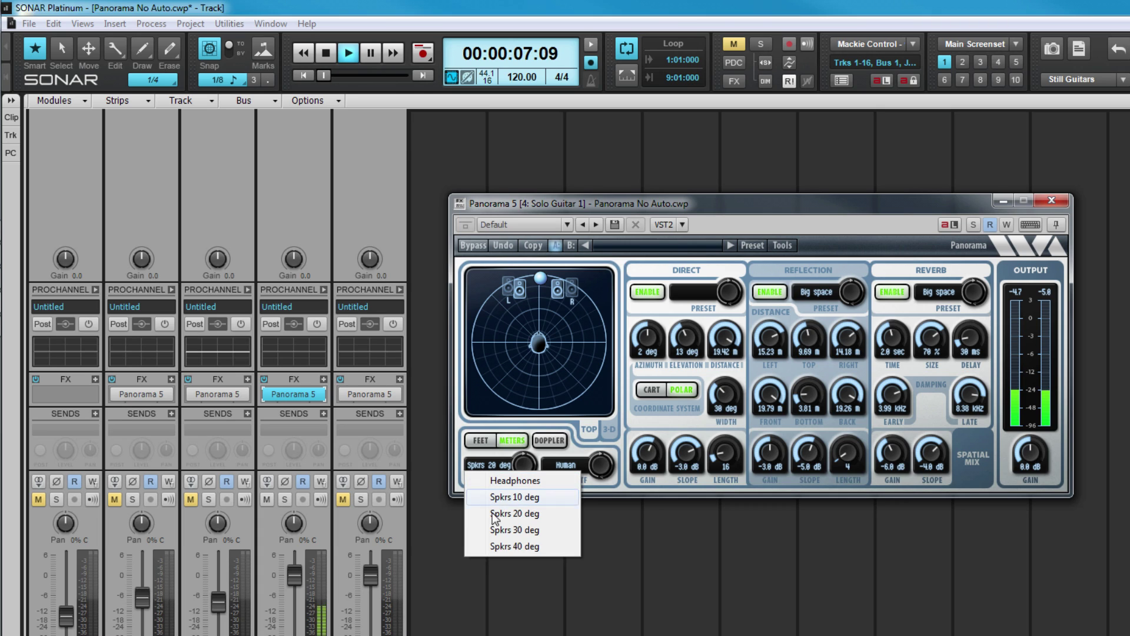
left_click(509, 545)
mouse_move(541, 281)
left_mouse_down()
mouse_move(501, 355)
mouse_move(544, 298)
left_mouse_up()
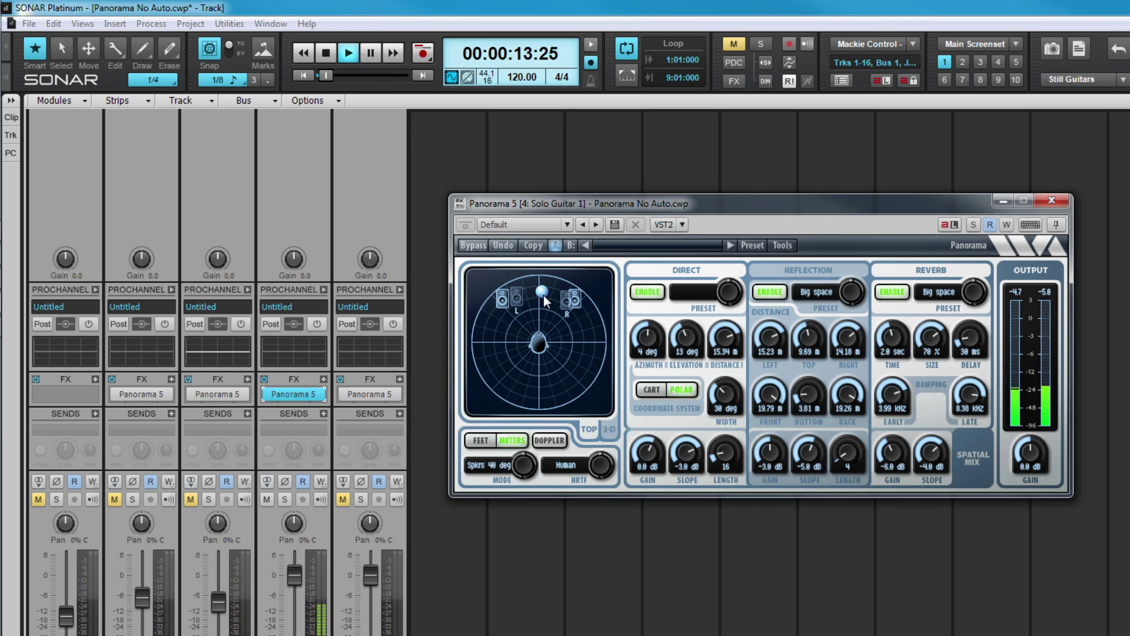
left_click(791, 272)
Swing the source left toward -58° azimuth at 18° elevation, then show the reflection materials
left_click(952, 271)
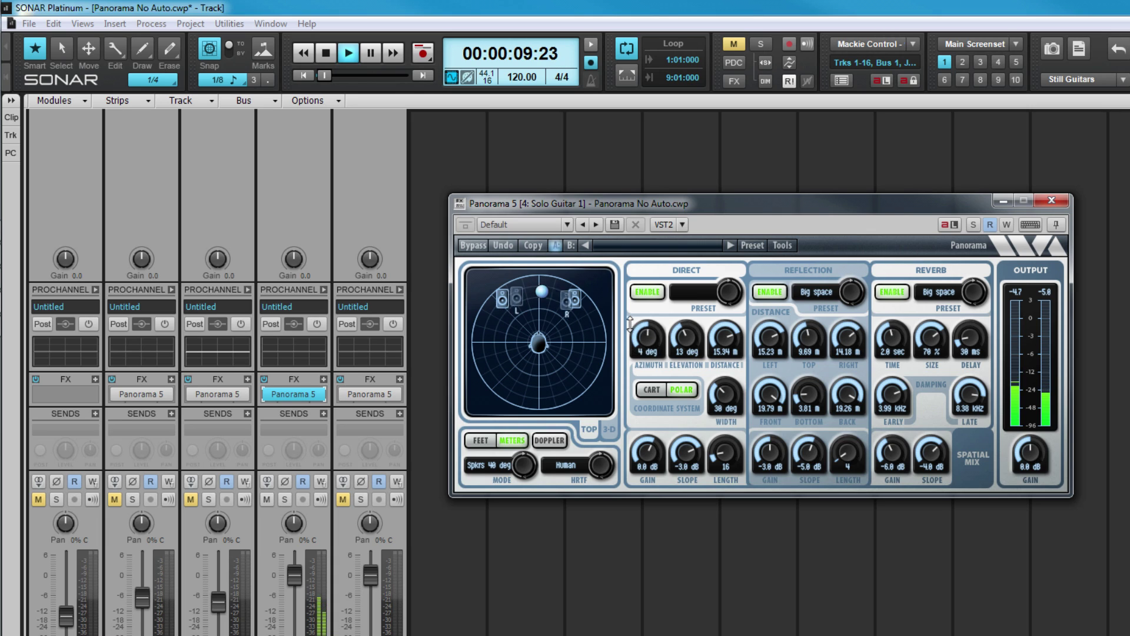
left_click_drag(629, 324, 727, 338)
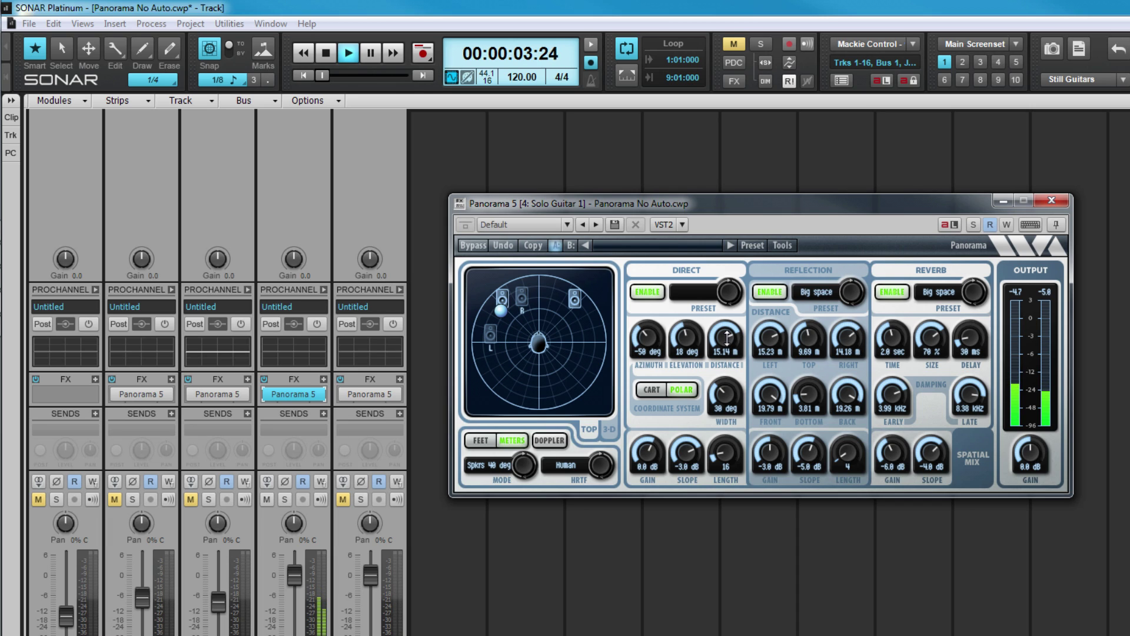
left_click(810, 269)
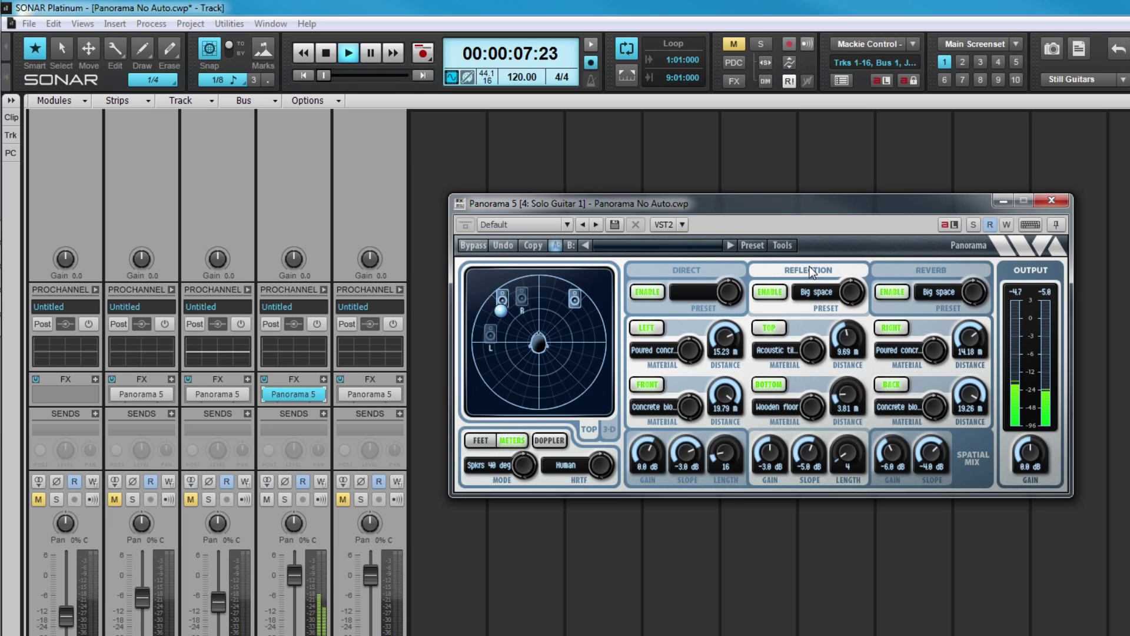
Set the Left wall material to Concrete block, painted and the Top to Glass window
left_click(815, 301)
mouse_move(824, 308)
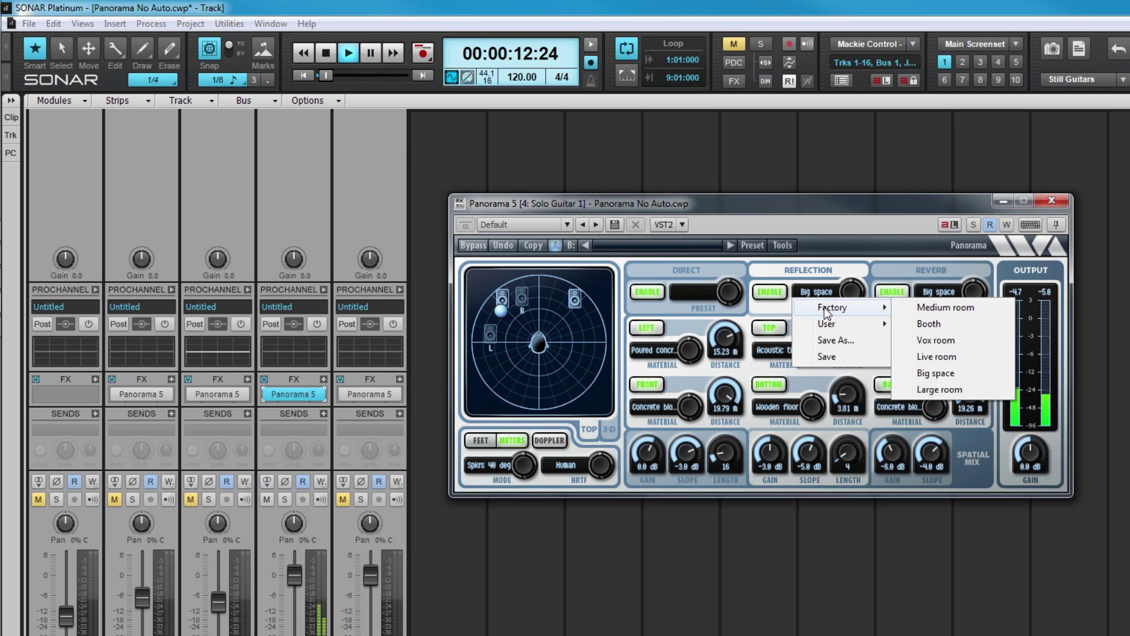
left_click(771, 312)
left_click(650, 352)
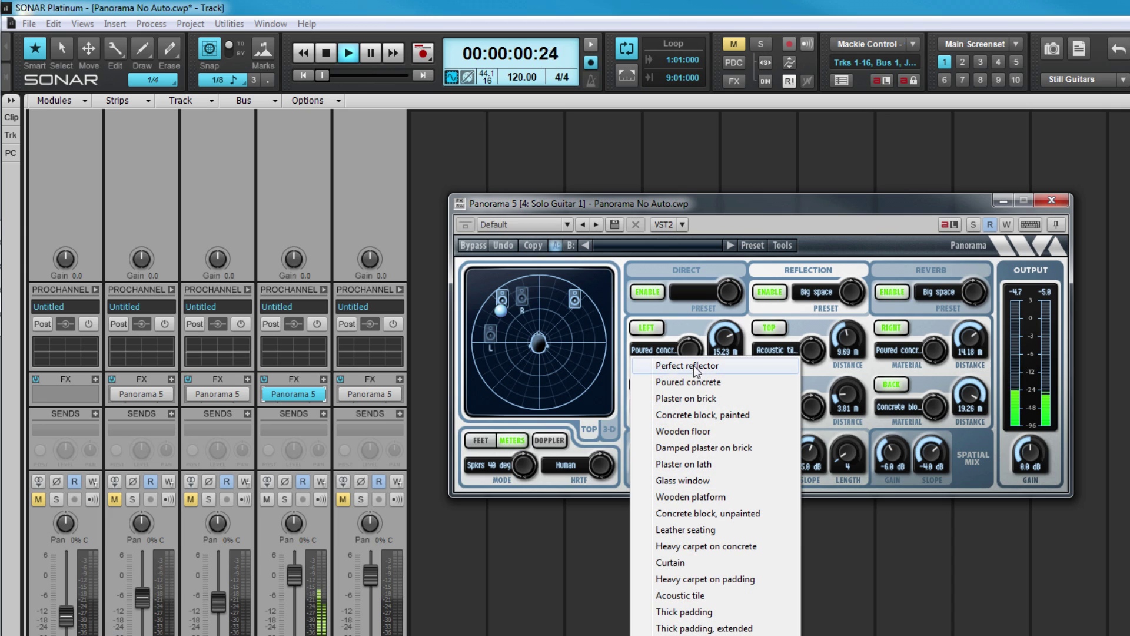
left_click(704, 415)
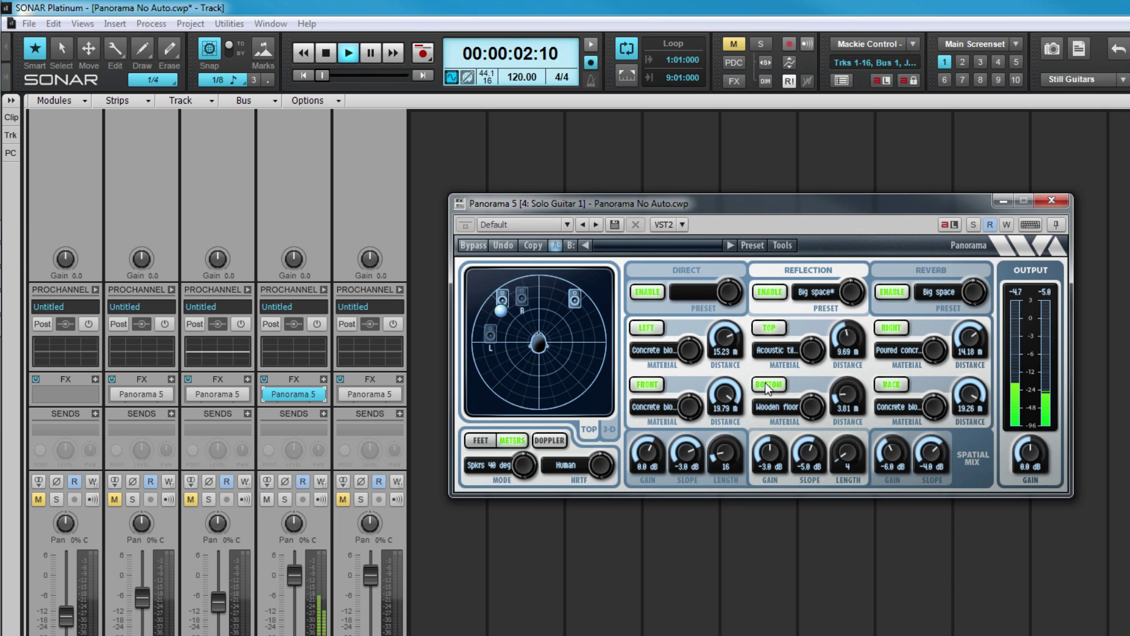
left_click(778, 353)
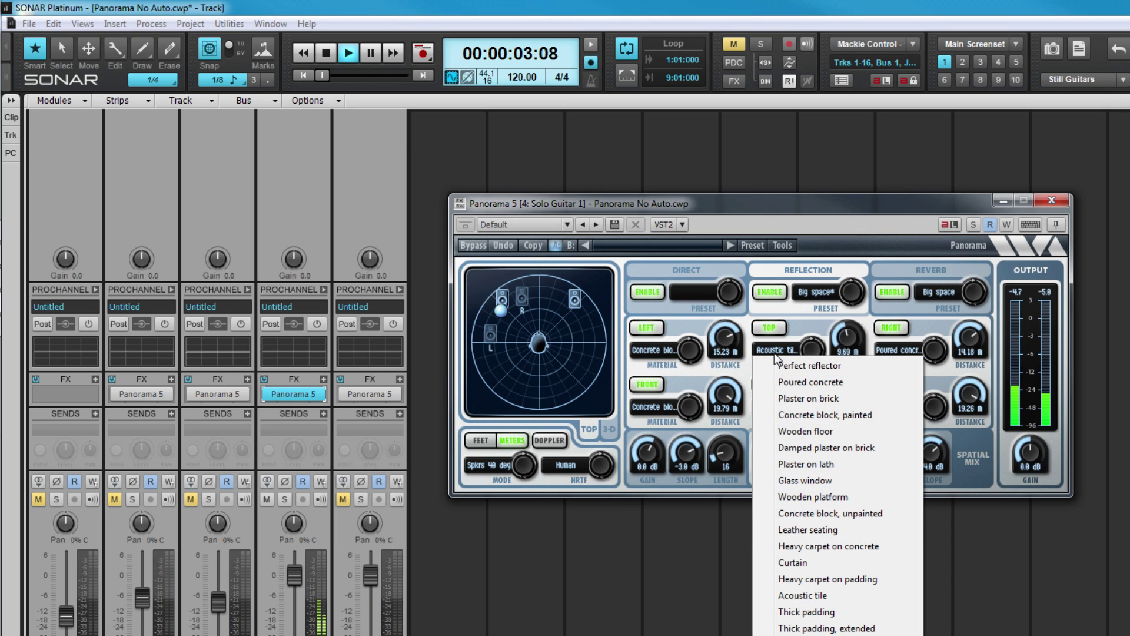
left_click(804, 480)
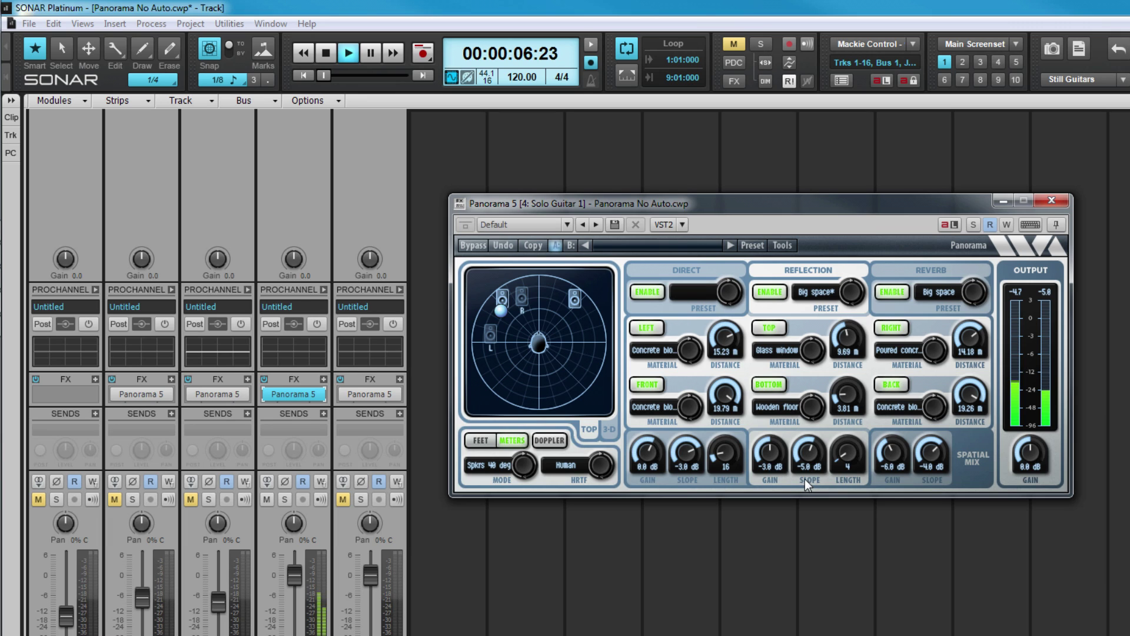
Load the Factory Vox room reverb preset, then set TIME to 1.0 sec and SIZE to 61%
left_click(909, 270)
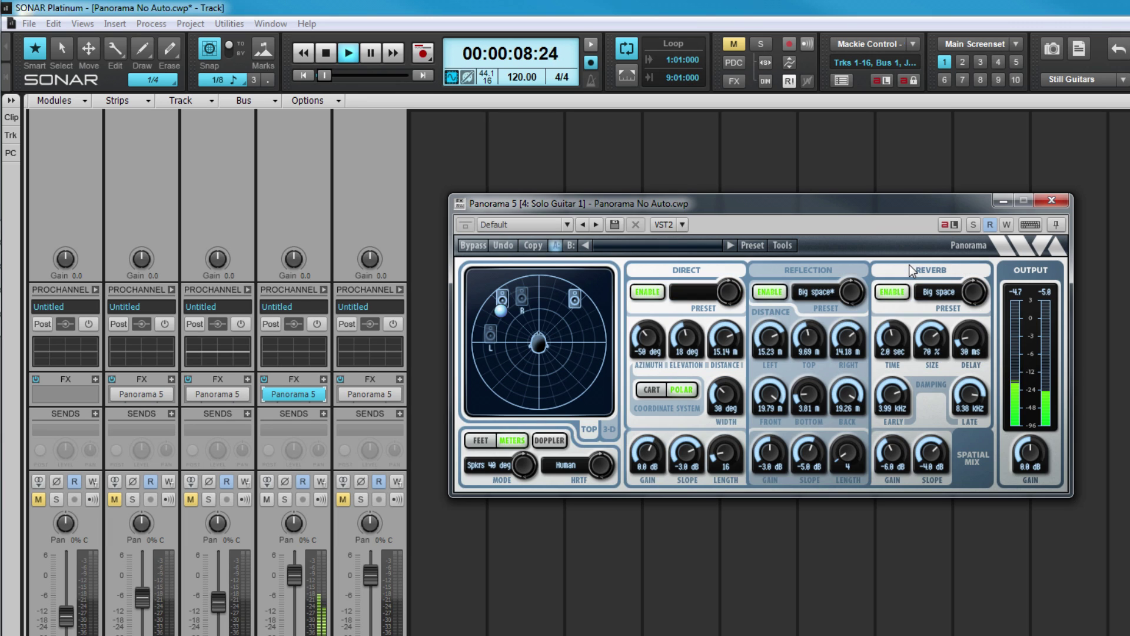
left_click(928, 295)
mouse_move(941, 309)
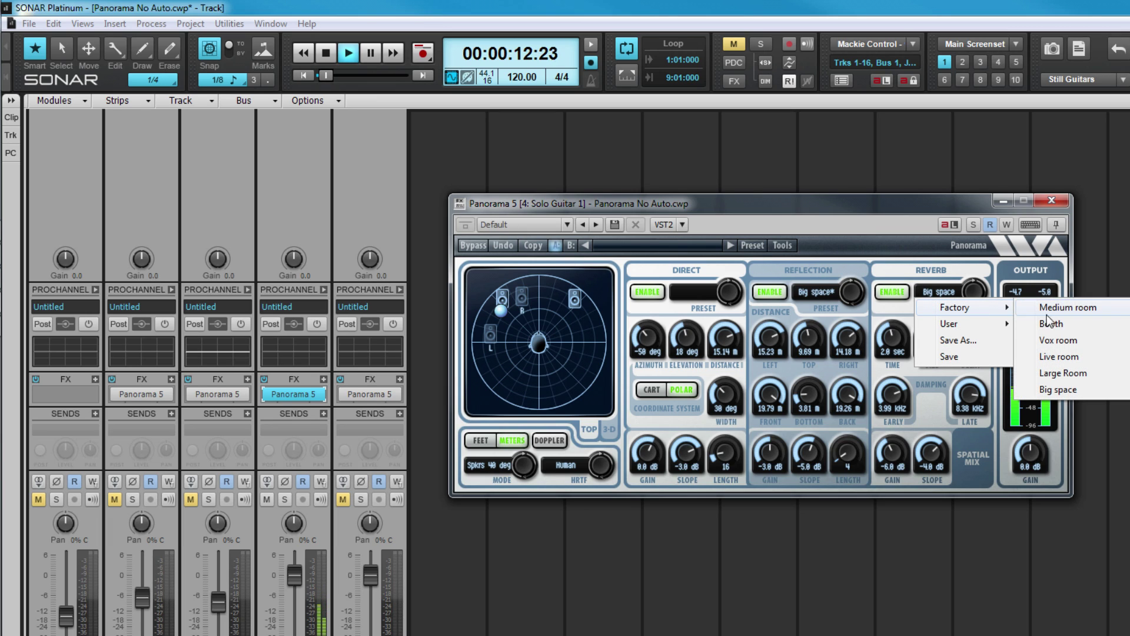
left_click(1059, 340)
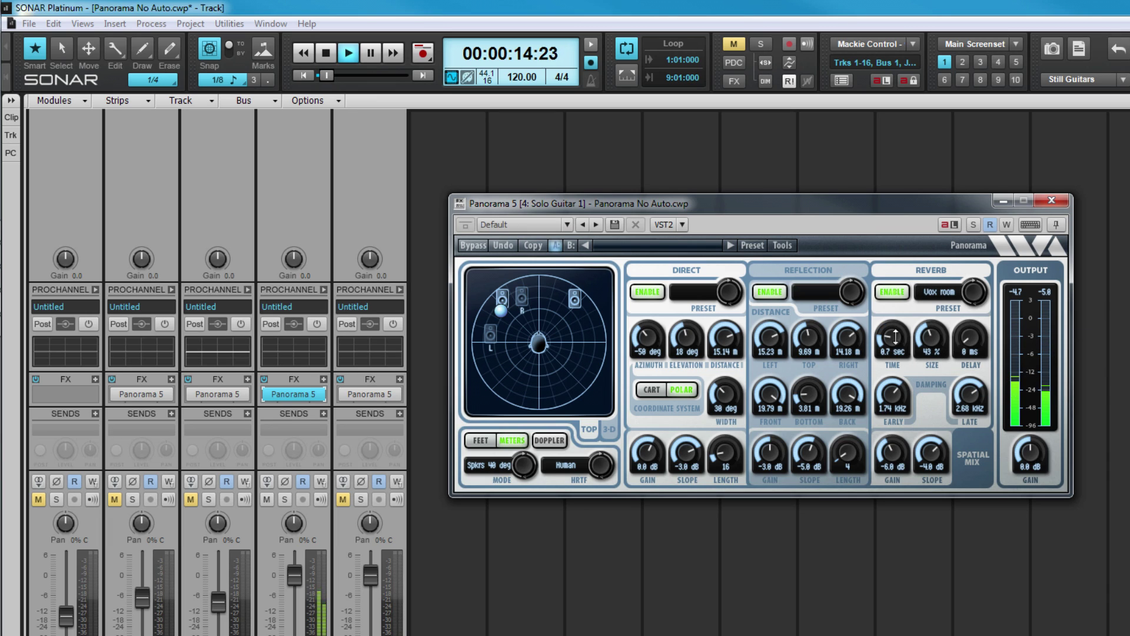
left_click_drag(895, 337, 895, 330)
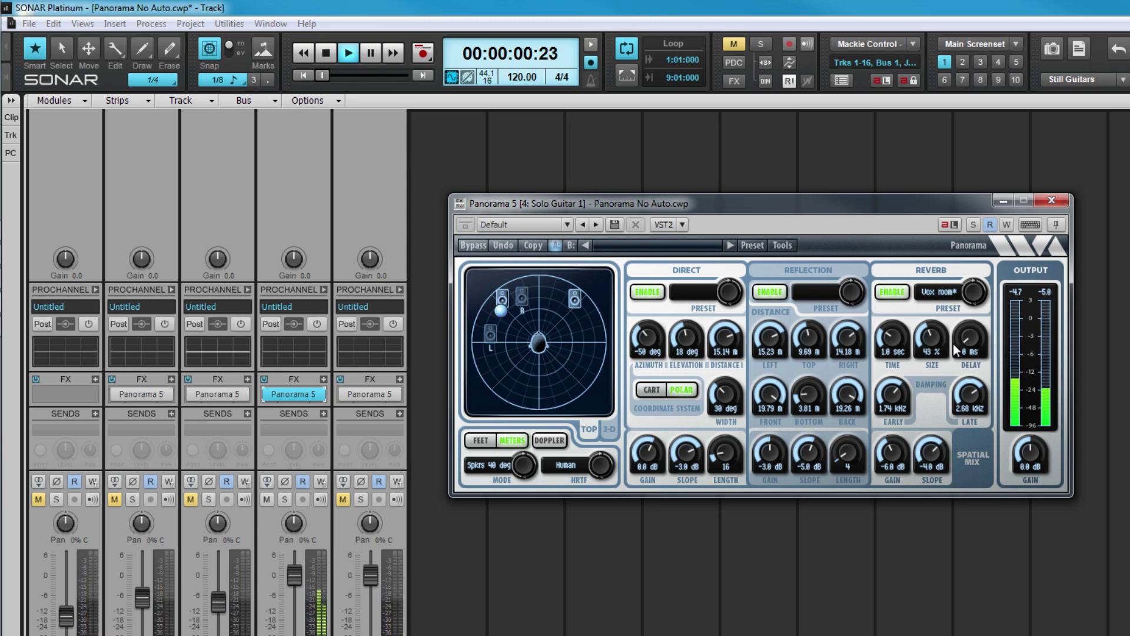
left_click_drag(931, 338, 933, 323)
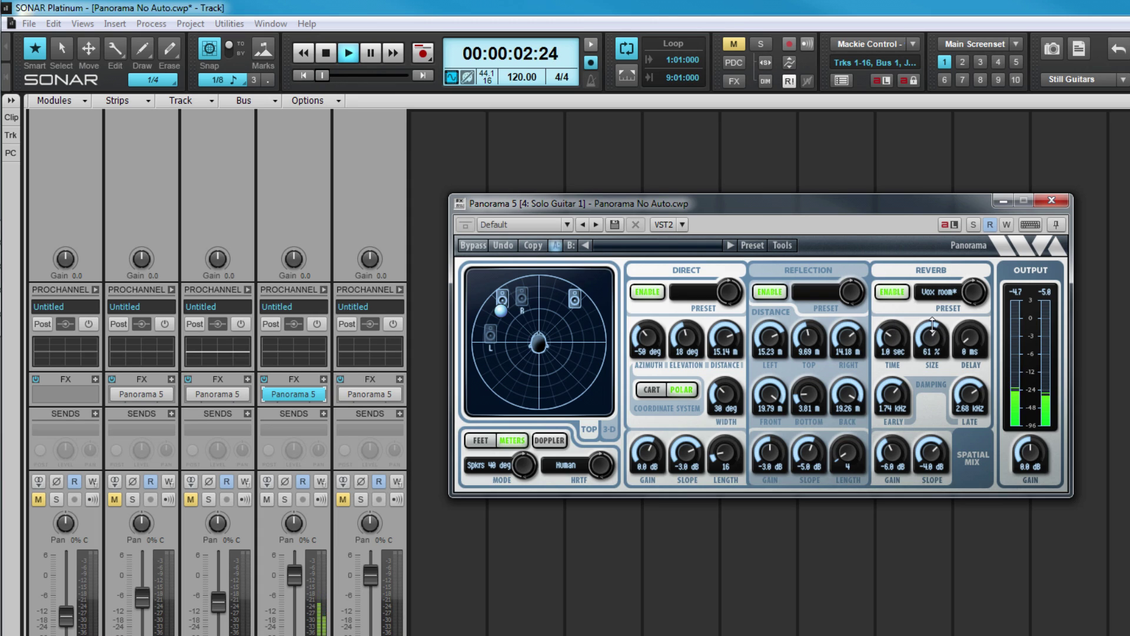